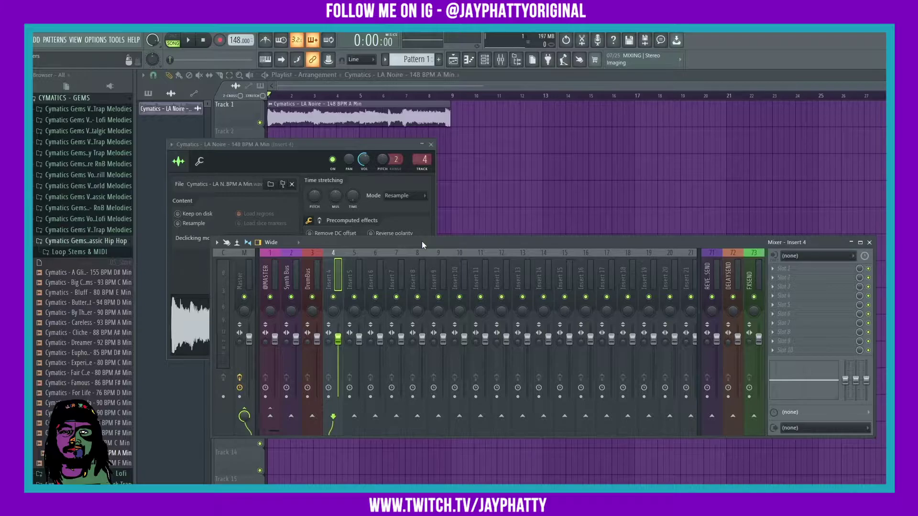
Step: Play back the unprocessed LA Noire loop on Track 1, stop it and close the open windows
{"action": "left_click", "coordinate": [189, 40]}
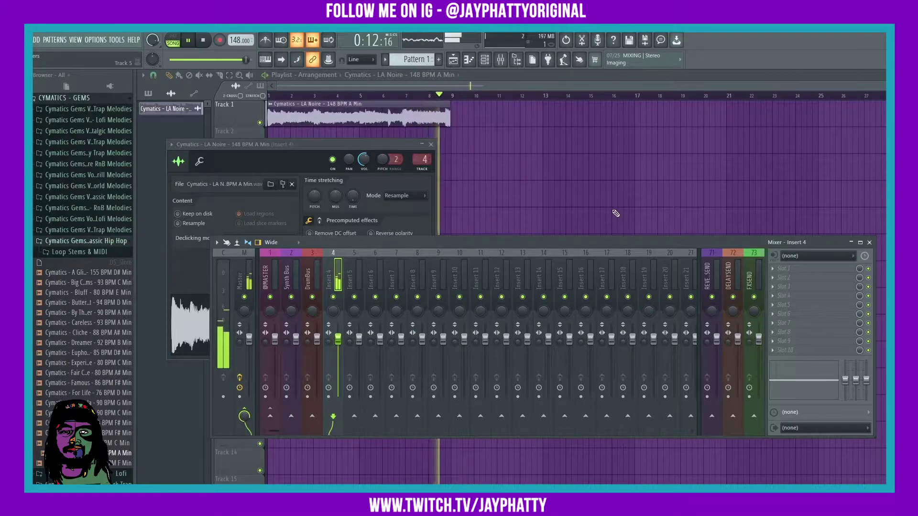
{"action": "left_click", "coordinate": [203, 40]}
{"action": "key", "text": "F12"}
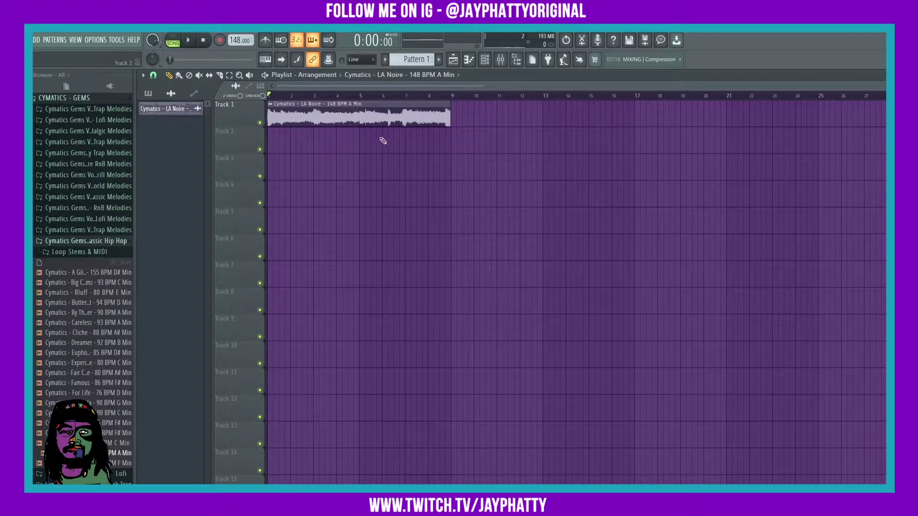
Step: Open the LA Noire sample's settings and load Frequency Shifter into the first effect slot of mixer Insert 4
{"action": "double_click", "coordinate": [356, 123]}
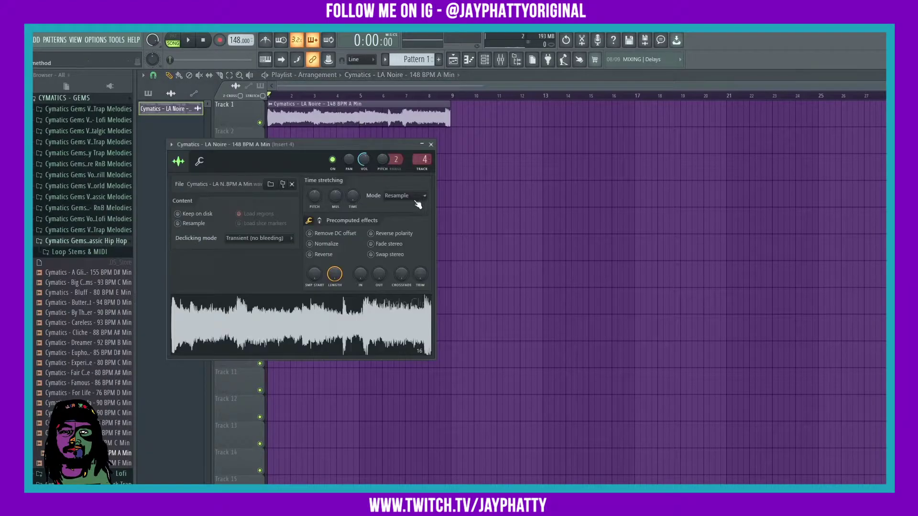
{"action": "left_click", "coordinate": [500, 59]}
{"action": "left_click", "coordinate": [791, 266]}
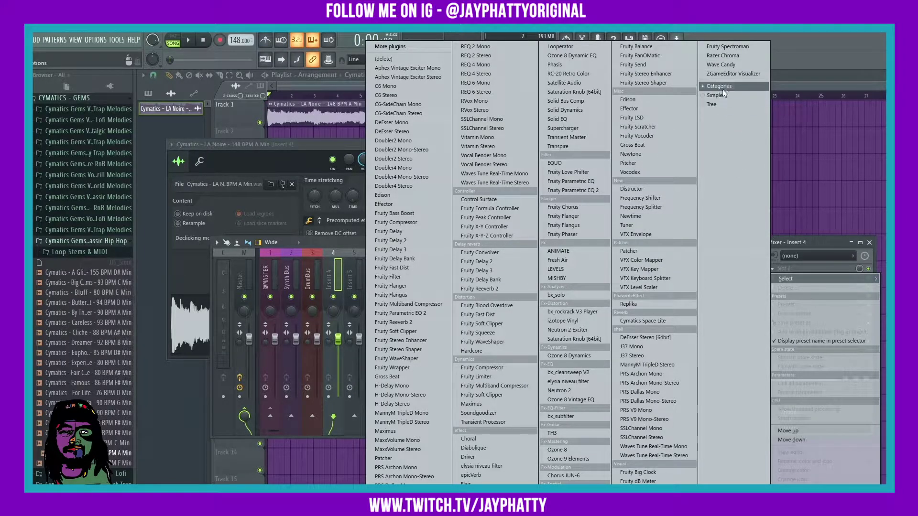
{"action": "left_click", "coordinate": [643, 198]}
{"action": "left_click_drag", "start_coordinate": [222, 148], "coordinate": [488, 205]}
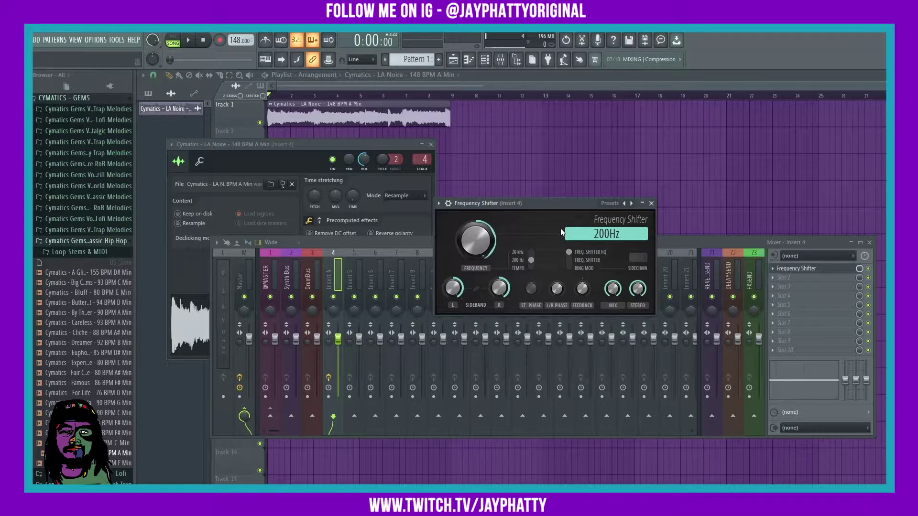
Step: Set the Frequency Shifter's frequency range to Tempo and reduce its mix slightly
{"action": "left_click", "coordinate": [531, 253]}
{"action": "left_click_drag", "start_coordinate": [532, 259], "coordinate": [553, 254]}
{"action": "left_click_drag", "start_coordinate": [533, 258], "coordinate": [533, 271]}
{"action": "left_click_drag", "start_coordinate": [611, 296], "coordinate": [611, 299]}
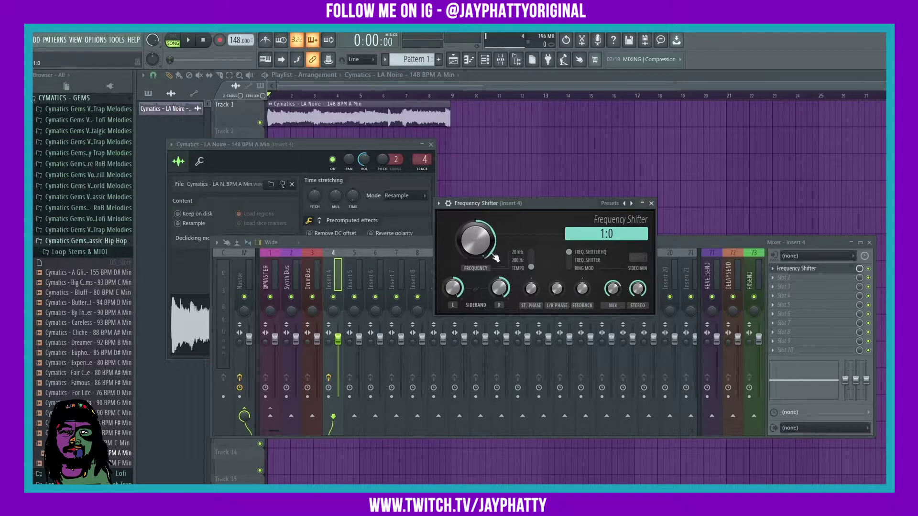
Step: Set the shift frequency to 8:0 and raise the feedback while auditioning the loop
{"action": "key", "text": "space"}
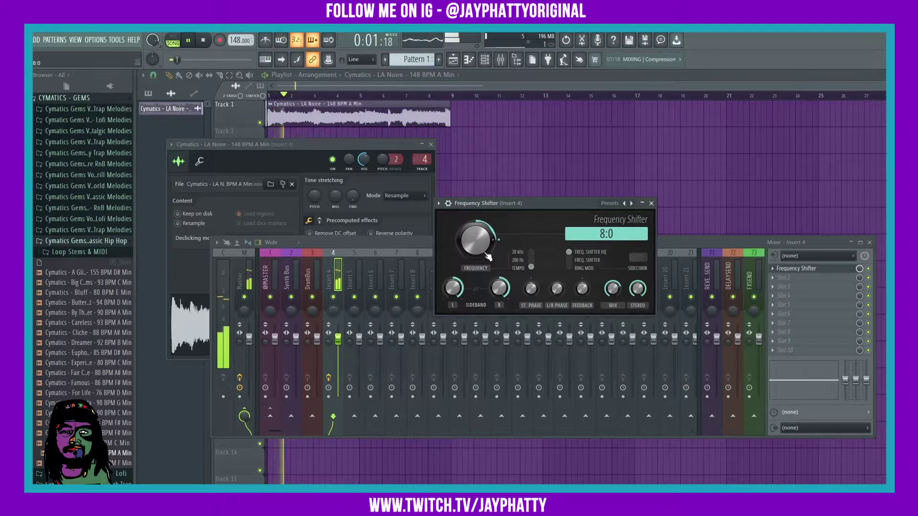
{"action": "key", "text": "space"}
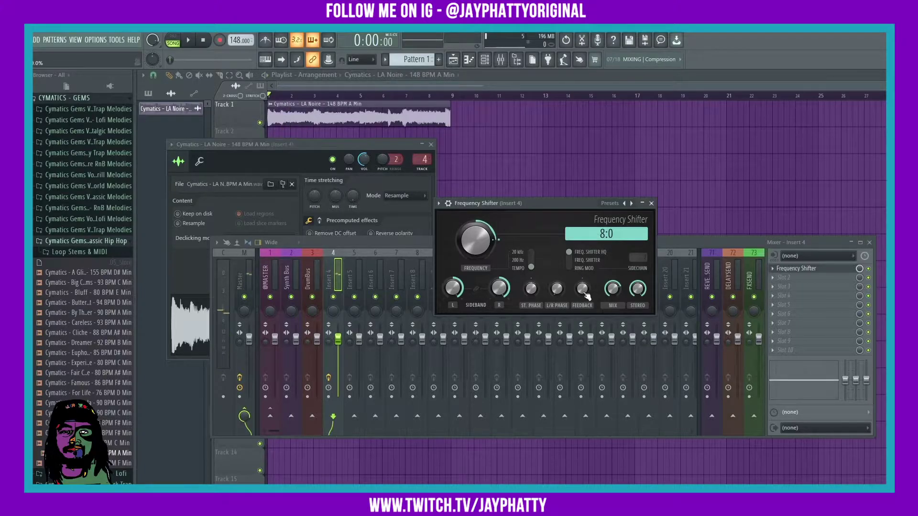
{"action": "key", "text": "space"}
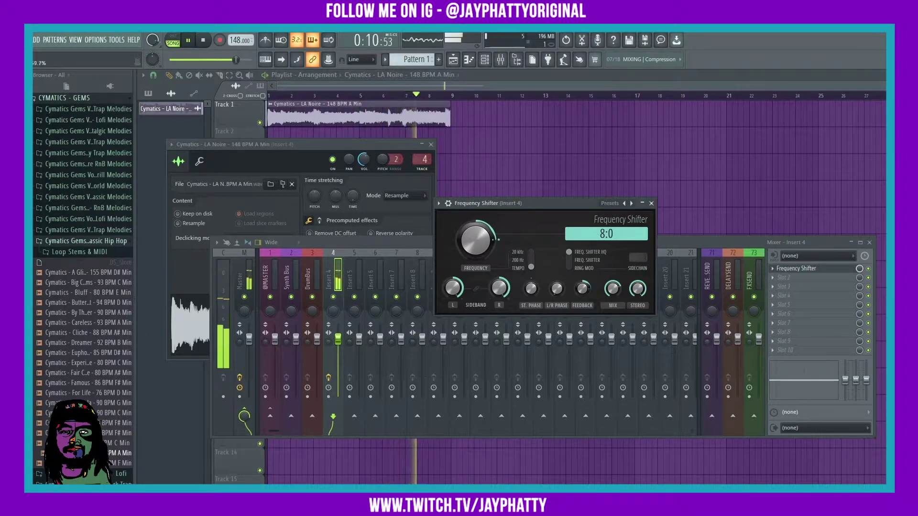
{"action": "key", "text": "space"}
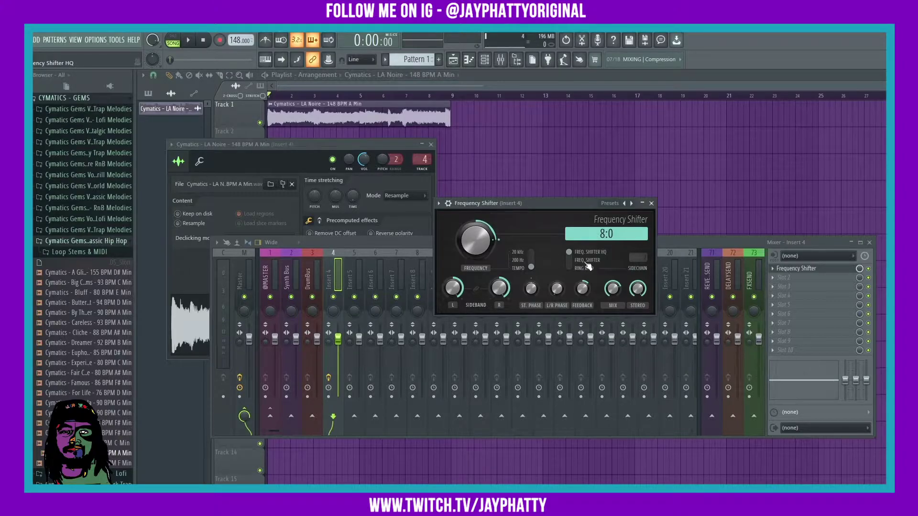
Step: Try the Ring Mod mode at a frequency of 9:38 with a lower mix while playing the loop
{"action": "left_click_drag", "start_coordinate": [572, 259], "coordinate": [572, 273]}
{"action": "key", "text": "space"}
{"action": "mouse_move", "coordinate": [485, 245]}
{"action": "left_mouse_down"}
{"action": "mouse_move", "coordinate": [485, 268]}
{"action": "mouse_move", "coordinate": [485, 261]}
{"action": "left_mouse_up"}
{"action": "left_click_drag", "start_coordinate": [614, 290], "coordinate": [613, 319]}
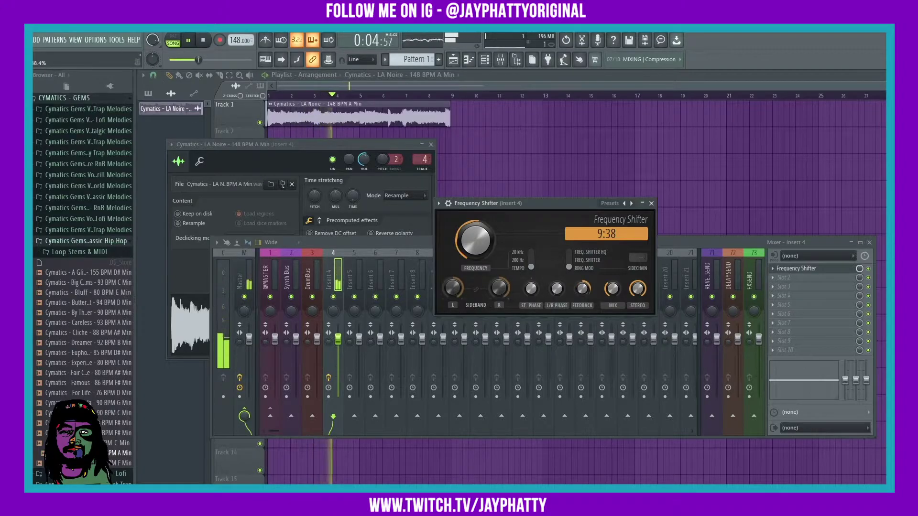
{"action": "key", "text": "space"}
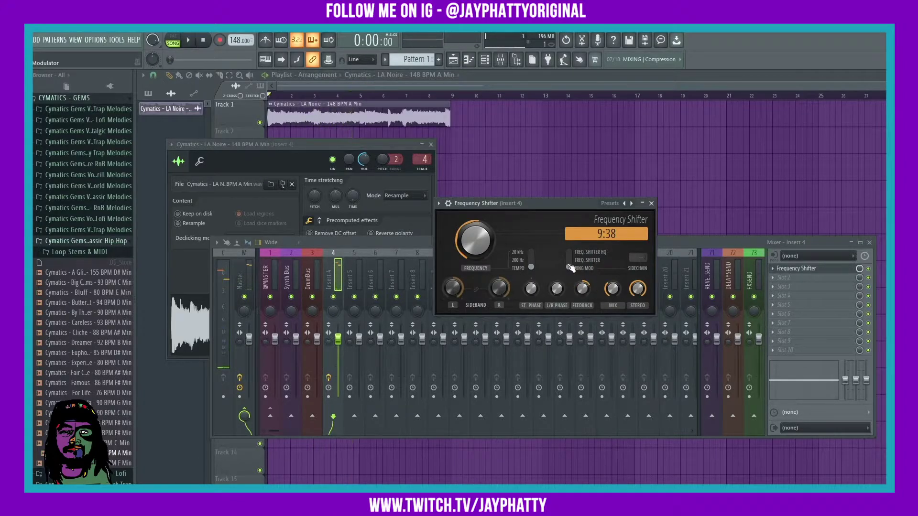
Step: Set the Frequency Shifter to Freq. Shifter HQ at 44:6 with a higher mix and a reversed left sideband while auditioning the loop
{"action": "left_click_drag", "start_coordinate": [570, 268], "coordinate": [570, 252]}
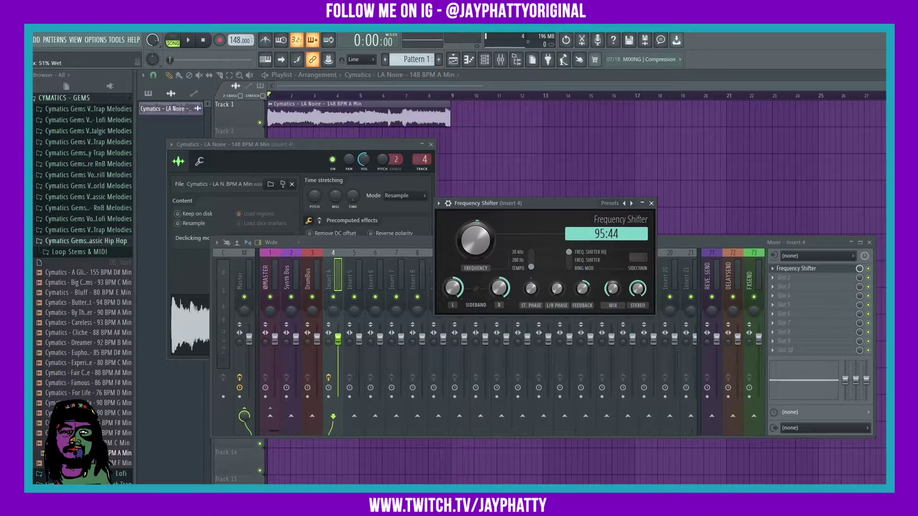
{"action": "key", "text": "space"}
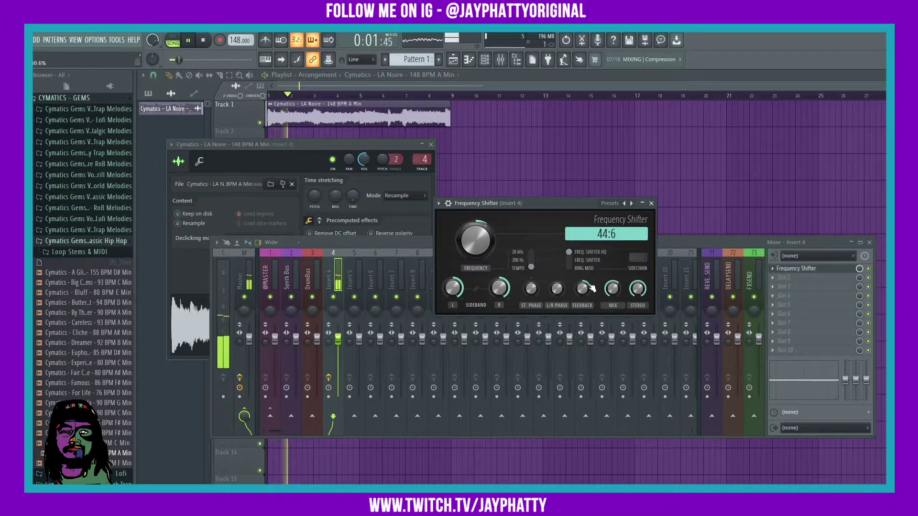
{"action": "left_click_drag", "start_coordinate": [616, 291], "coordinate": [616, 281]}
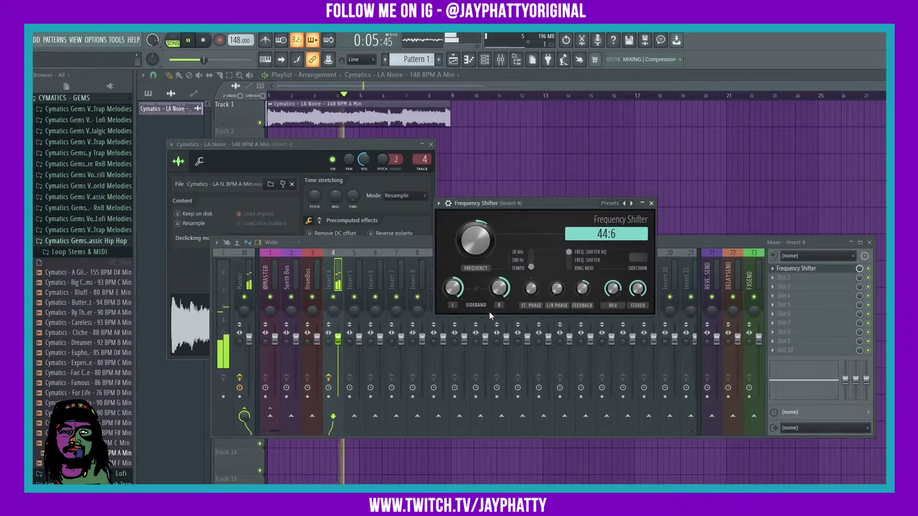
{"action": "left_click_drag", "start_coordinate": [452, 287], "coordinate": [453, 308]}
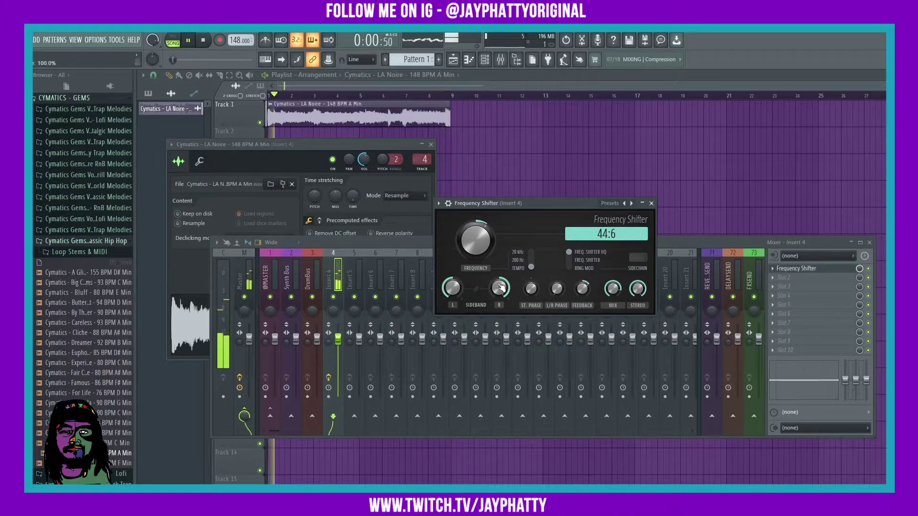
{"action": "key", "text": "space"}
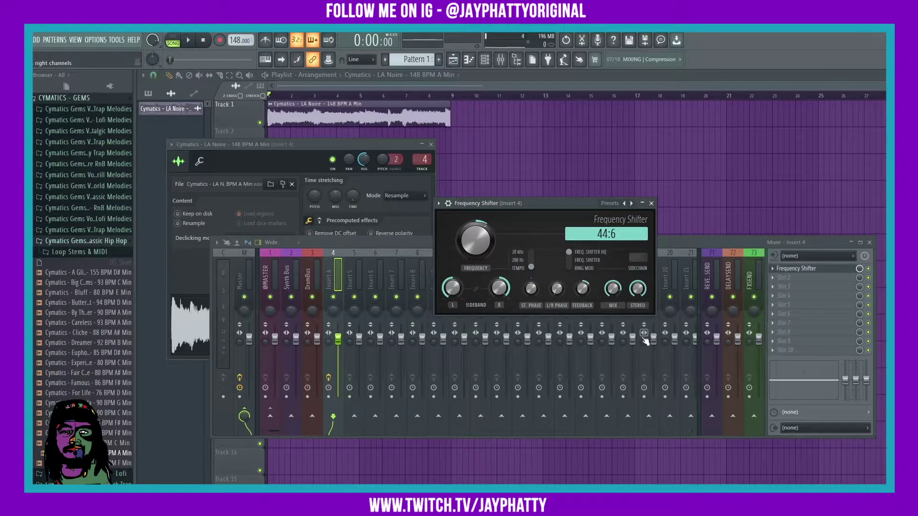
Step: Link the Frequency Shifter's Frequency and Feedback knobs to an external controller
{"action": "right_click", "coordinate": [488, 245]}
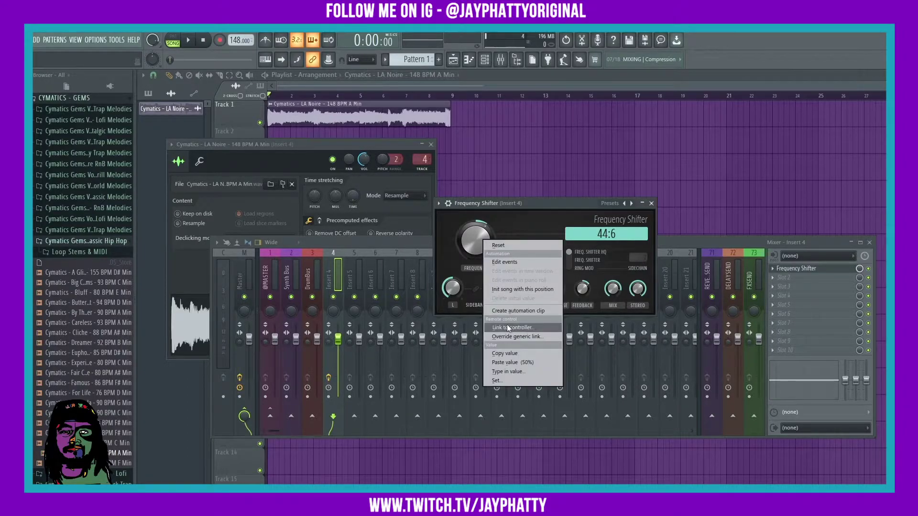
{"action": "left_click", "coordinate": [521, 232]}
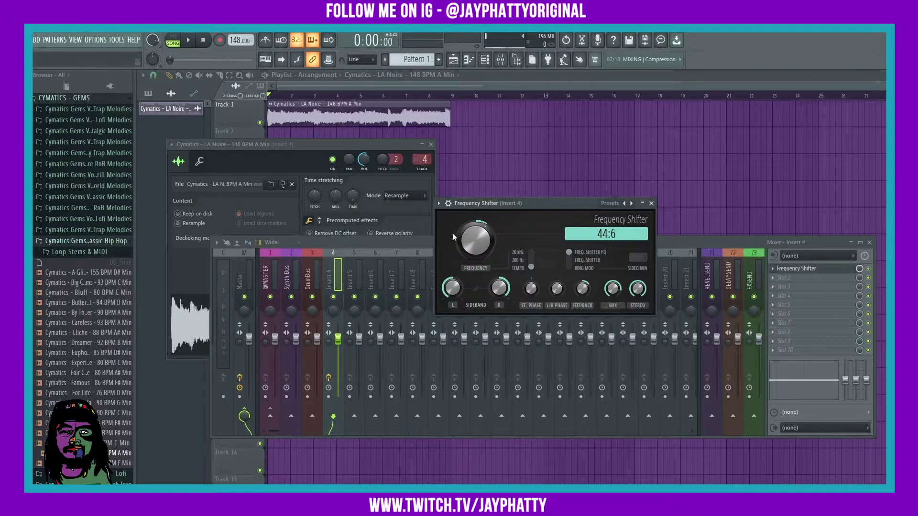
{"action": "right_click", "coordinate": [472, 234]}
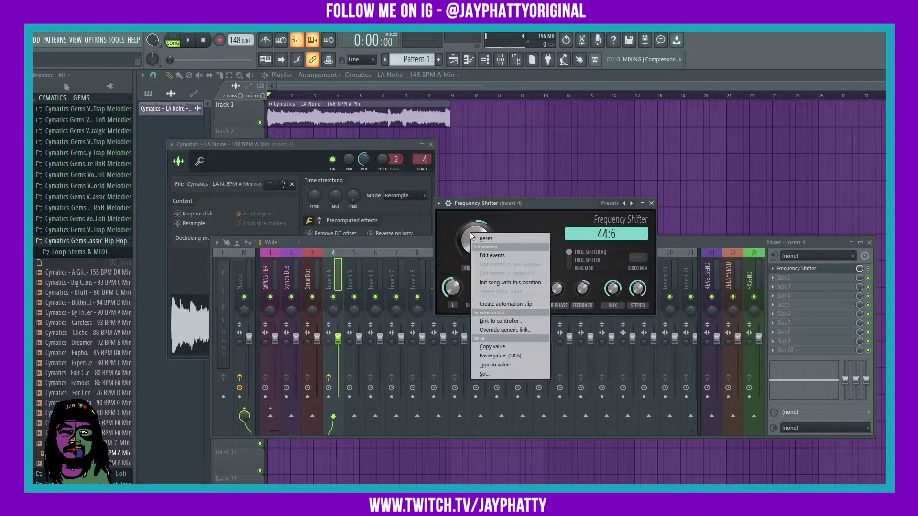
{"action": "left_click", "coordinate": [495, 322]}
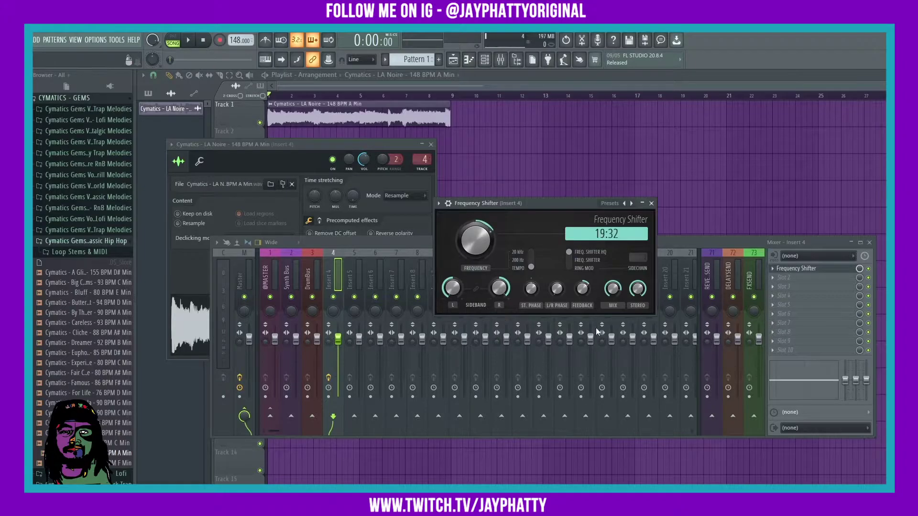
{"action": "right_click", "coordinate": [583, 290]}
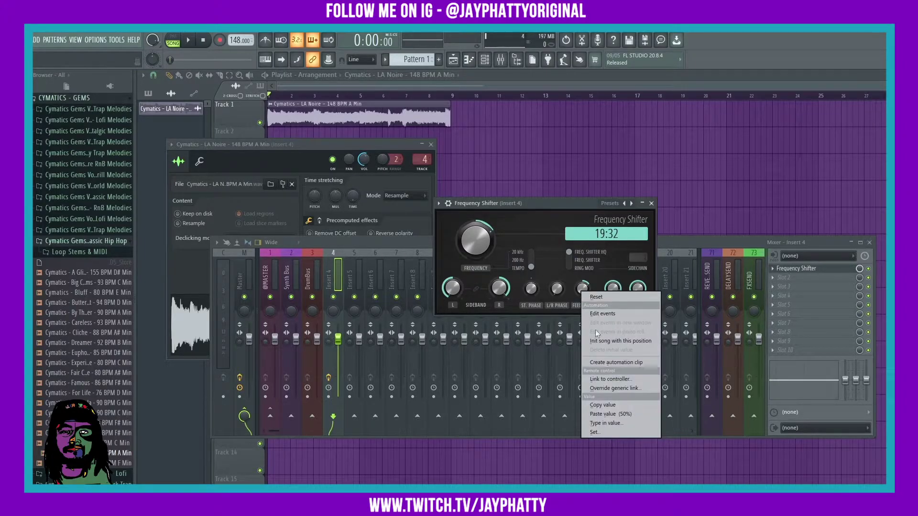
{"action": "left_click", "coordinate": [605, 378]}
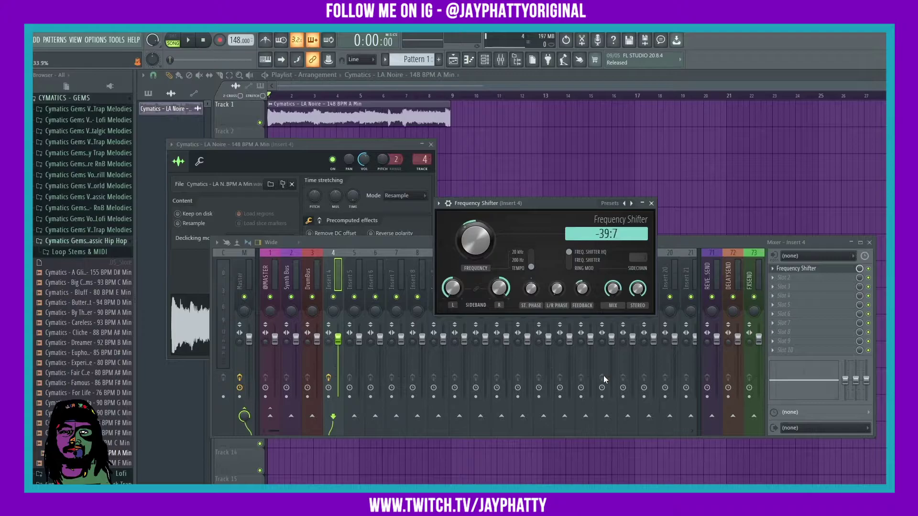
Step: Play the loop while sweeping the linked Frequency knob from the controller, and close the open windows when finished
{"action": "key", "text": "space"}
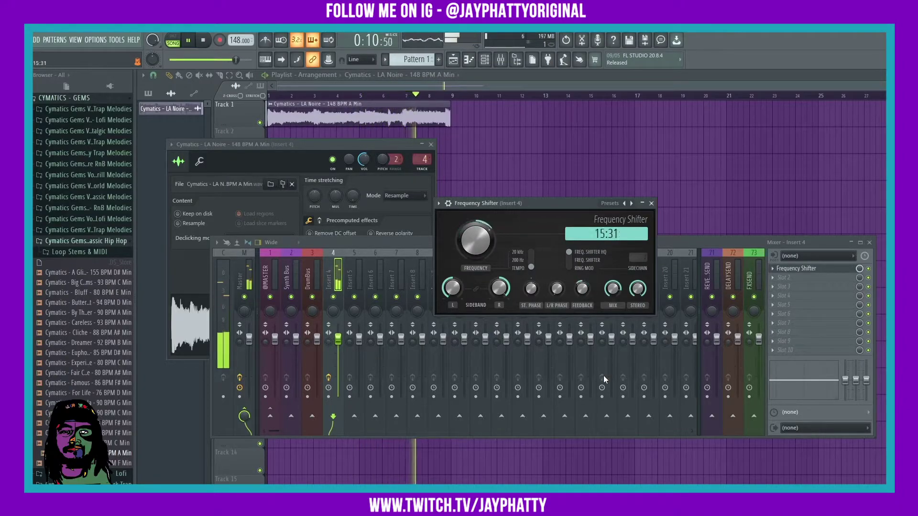
{"action": "key", "text": "space"}
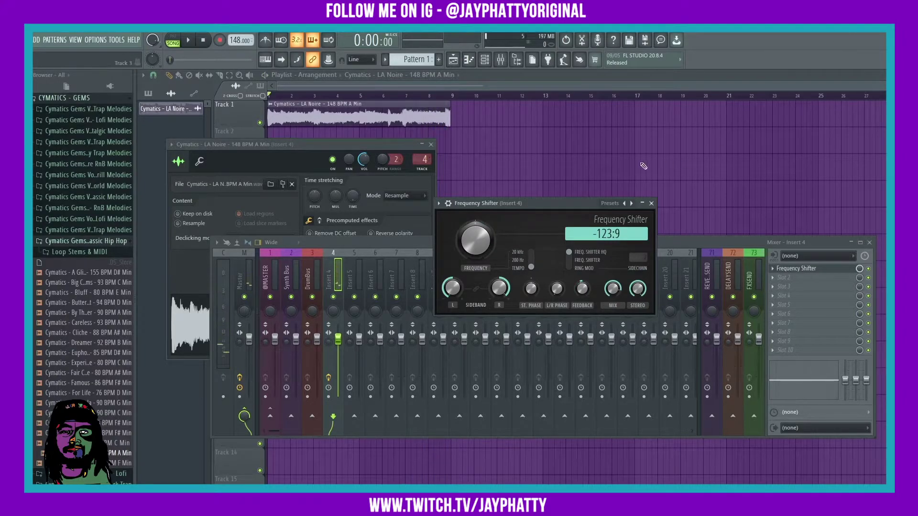
{"action": "key", "text": "F12"}
Step: Adjust the end of the LA Noire clip near bar 9 and duplicate the clip on Track 1 starting at bar 9
{"action": "scroll", "coordinate": [448, 98], "scroll_direction": "up", "scroll_amount": 5}
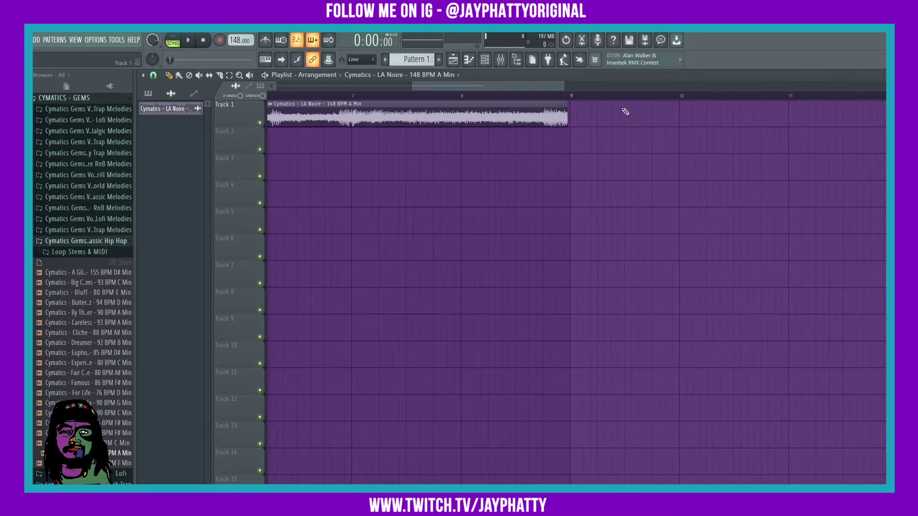
{"action": "scroll", "coordinate": [519, 99], "scroll_direction": "up", "scroll_amount": 2}
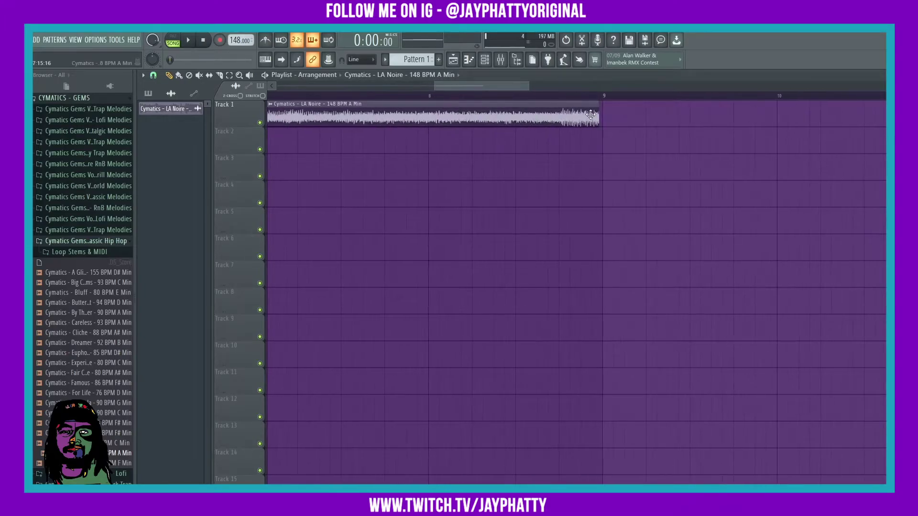
{"action": "left_click_drag", "start_coordinate": [598, 113], "coordinate": [607, 113]}
{"action": "scroll", "coordinate": [535, 104], "scroll_direction": "down", "scroll_amount": 3}
{"action": "scroll", "coordinate": [544, 99], "scroll_direction": "down", "scroll_amount": 6}
{"action": "scroll", "coordinate": [511, 208], "scroll_direction": "up", "scroll_amount": 3}
{"action": "mouse_move", "coordinate": [349, 112]}
{"action": "left_mouse_down", "text": "shift"}
{"action": "mouse_move", "coordinate": [633, 83]}
{"action": "mouse_move", "coordinate": [567, 85]}
{"action": "left_mouse_up", "text": "shift"}
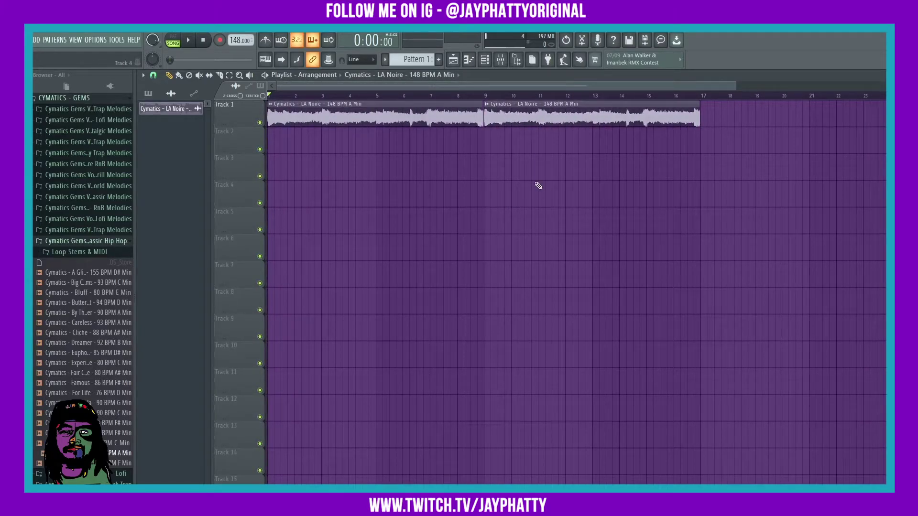
Step: Adjust the LA Noire sample's time-stretching length to fit about eight bars
{"action": "double_click", "coordinate": [355, 127]}
{"action": "left_click_drag", "start_coordinate": [355, 201], "coordinate": [354, 182]}
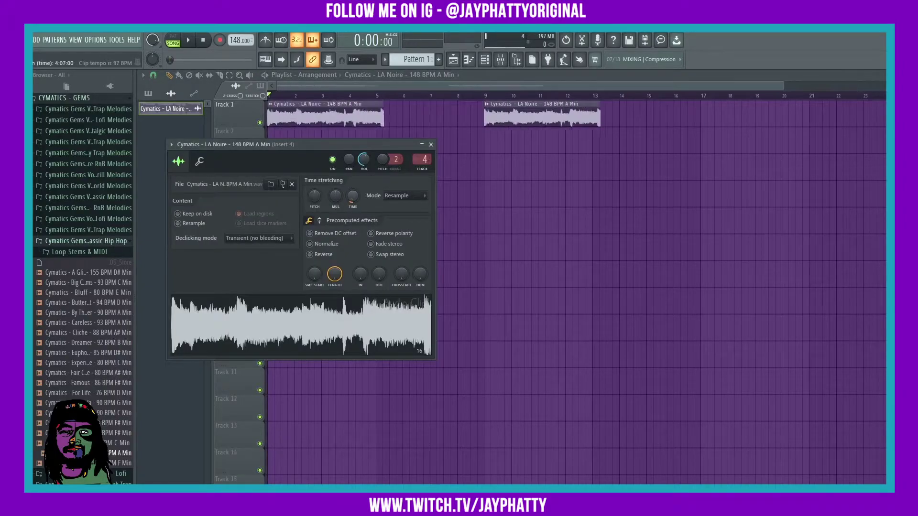
{"action": "left_click", "coordinate": [430, 145]}
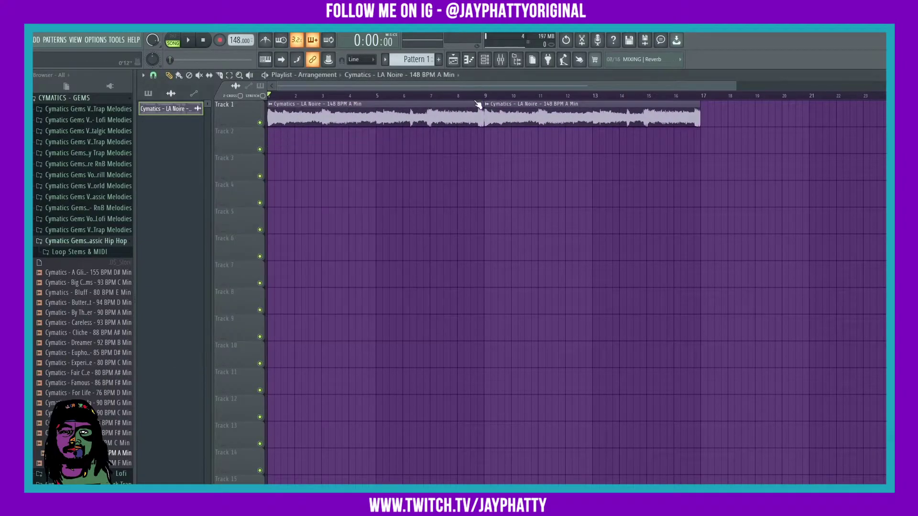
Step: Set the sample's time-stretching mode to Stretch and check the loop's timing against the metronome
{"action": "scroll", "coordinate": [481, 100], "scroll_direction": "up", "scroll_amount": 8}
{"action": "scroll", "coordinate": [483, 102], "scroll_direction": "down", "scroll_amount": 9}
{"action": "key", "text": "space"}
{"action": "double_click", "coordinate": [367, 113]}
{"action": "left_click", "coordinate": [405, 196]}
{"action": "left_click", "coordinate": [397, 218]}
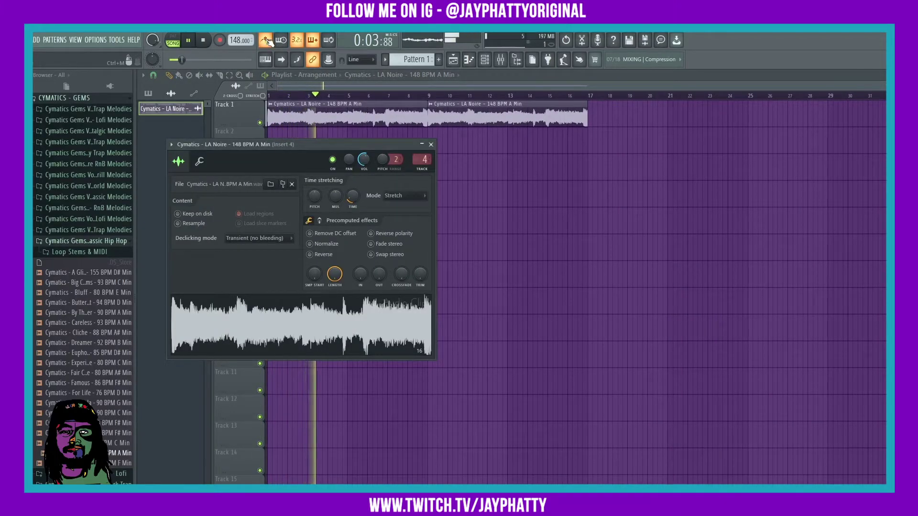
{"action": "left_click", "coordinate": [431, 144]}
{"action": "key", "text": "space"}
{"action": "double_click", "coordinate": [391, 110]}
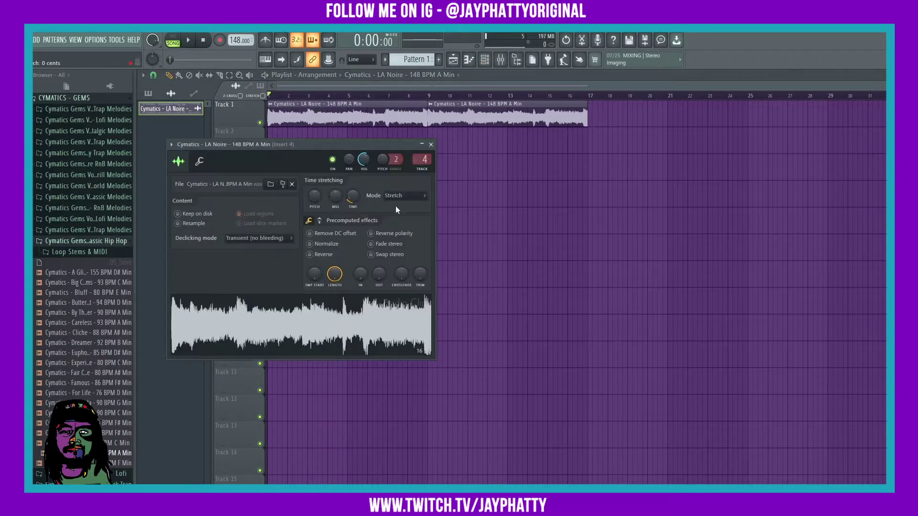
{"action": "left_click", "coordinate": [430, 144]}
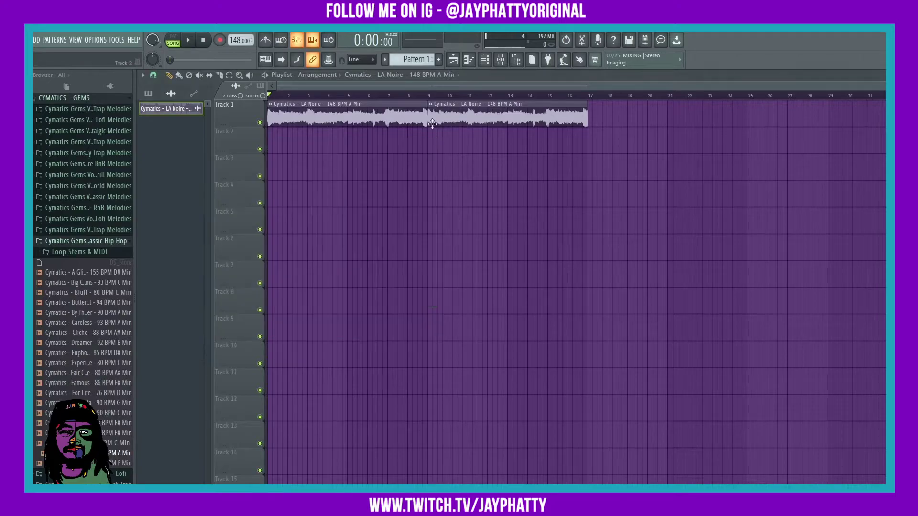
Step: Place a Pattern 1 clip on Track 2 and open the channel rack and mixer
{"action": "left_click", "coordinate": [419, 59]}
{"action": "left_click_drag", "start_coordinate": [285, 134], "coordinate": [587, 170]}
{"action": "left_click", "coordinate": [492, 60]}
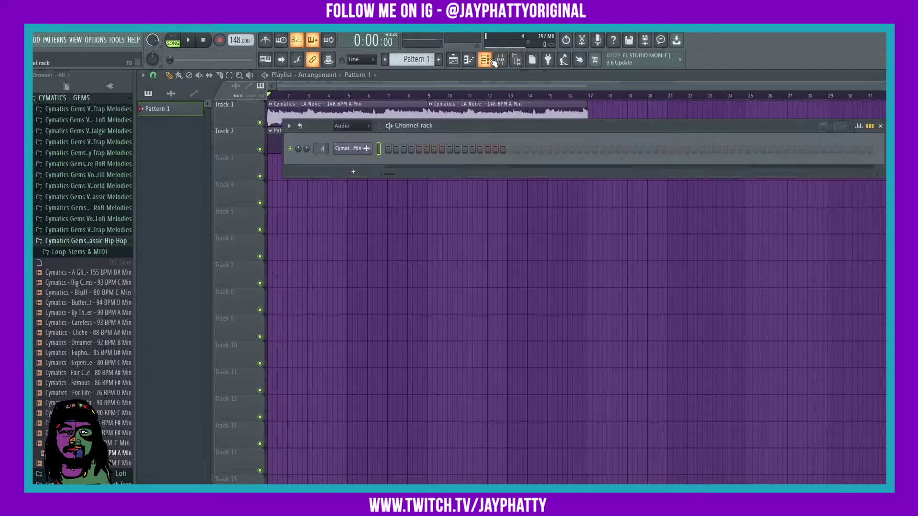
{"action": "left_click", "coordinate": [501, 60]}
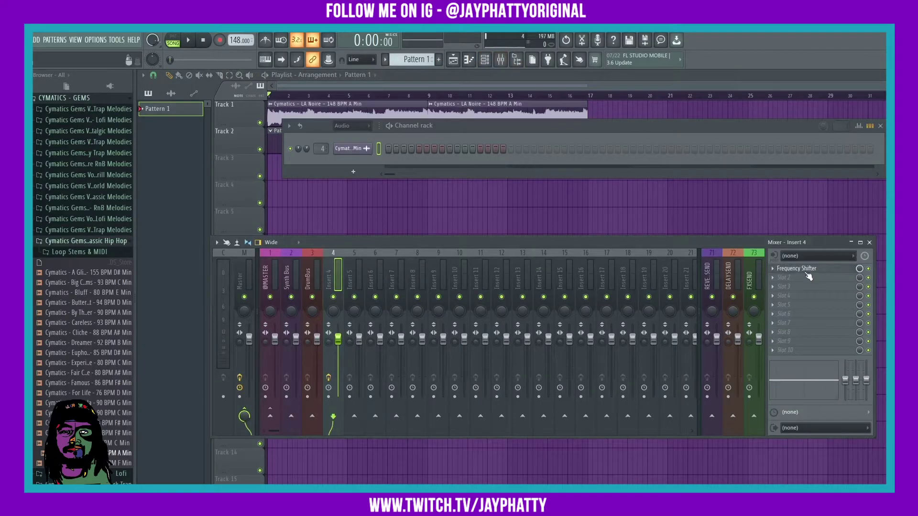
Step: Record Frequency Shifter knob movements on Insert 4 into Pattern 1 as notes and automation over 16 bars, and clear the open windows
{"action": "left_click", "coordinate": [806, 270]}
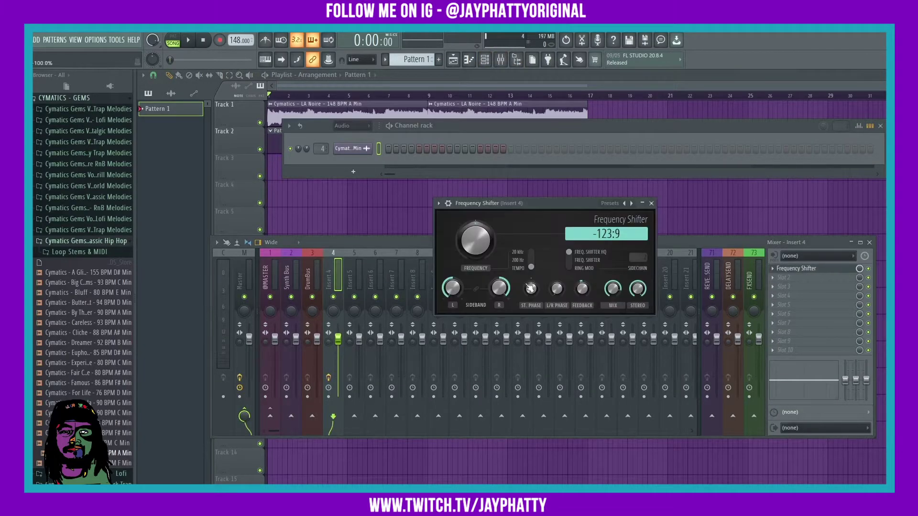
{"action": "left_click", "coordinate": [220, 41]}
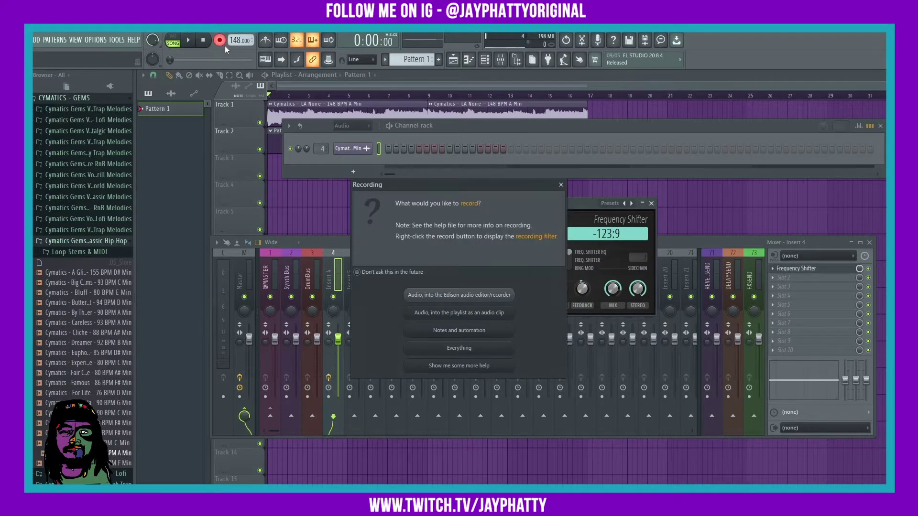
{"action": "left_click", "coordinate": [463, 334]}
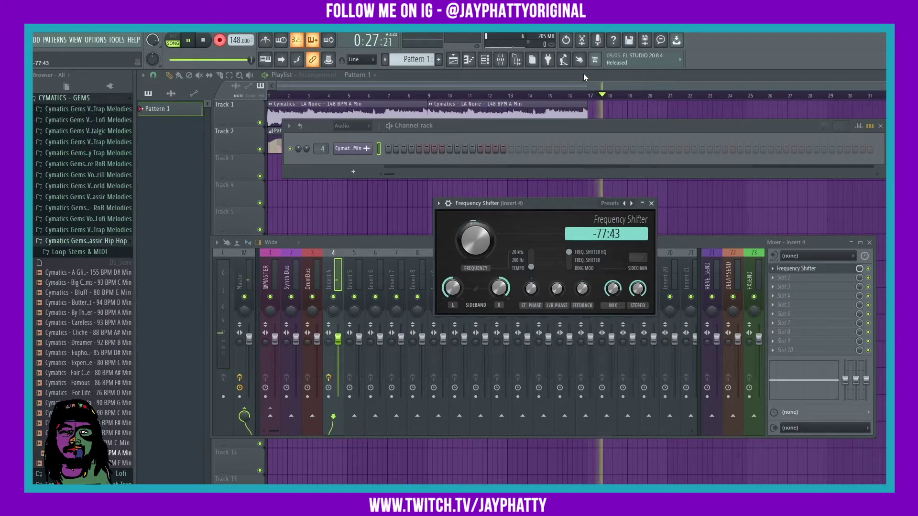
{"action": "key", "text": "space"}
{"action": "key", "text": "F12"}
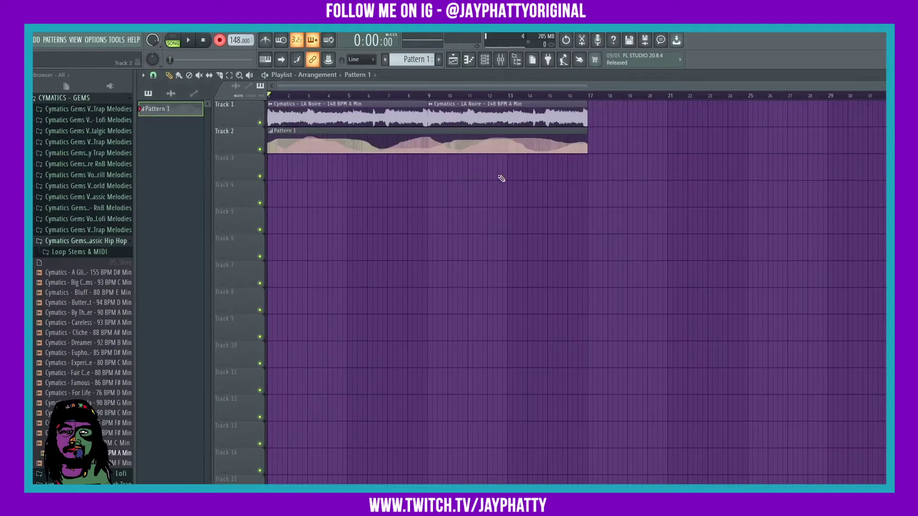
Step: Create an automation clip for the mix level of Frequency Shifter's effect slot on mixer Insert 4
{"action": "left_click", "coordinate": [504, 67]}
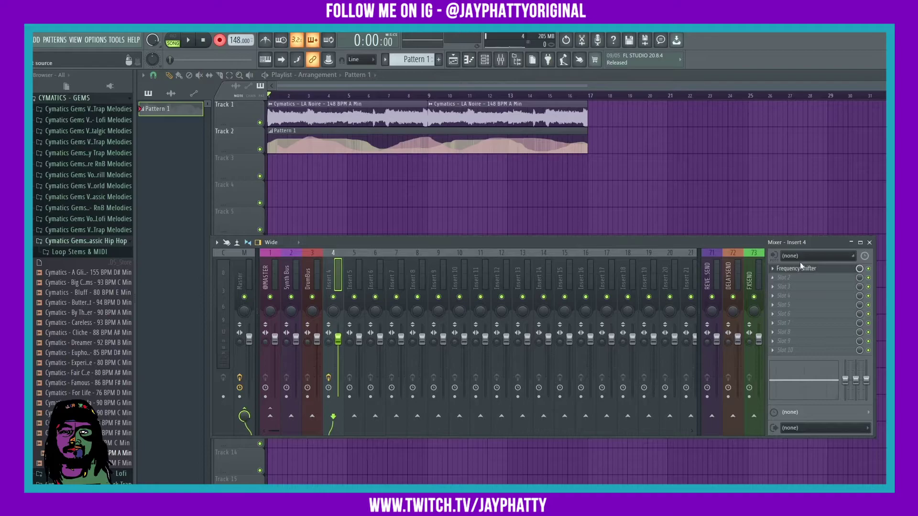
{"action": "left_click_drag", "start_coordinate": [724, 244], "coordinate": [648, 214]}
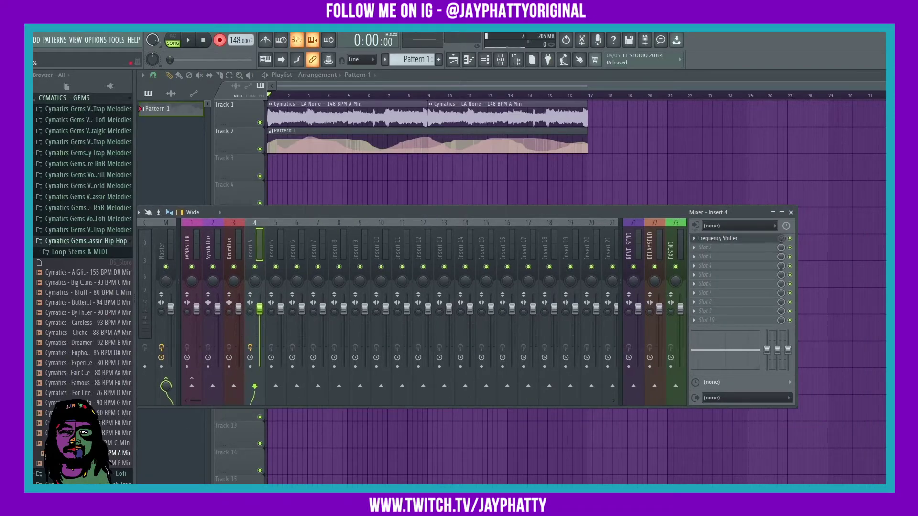
{"action": "right_click", "coordinate": [781, 239]}
{"action": "left_click", "coordinate": [830, 313]}
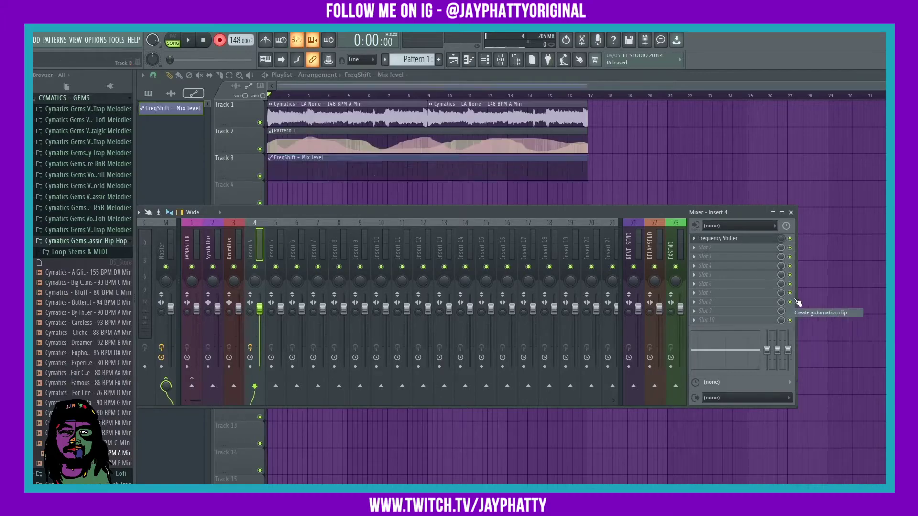
Step: Shape the FreqShift - Mix level clip to rise quickly at bar 1, stay high, and drop just before bar 17
{"action": "scroll", "coordinate": [306, 88], "scroll_direction": "up", "scroll_amount": 2}
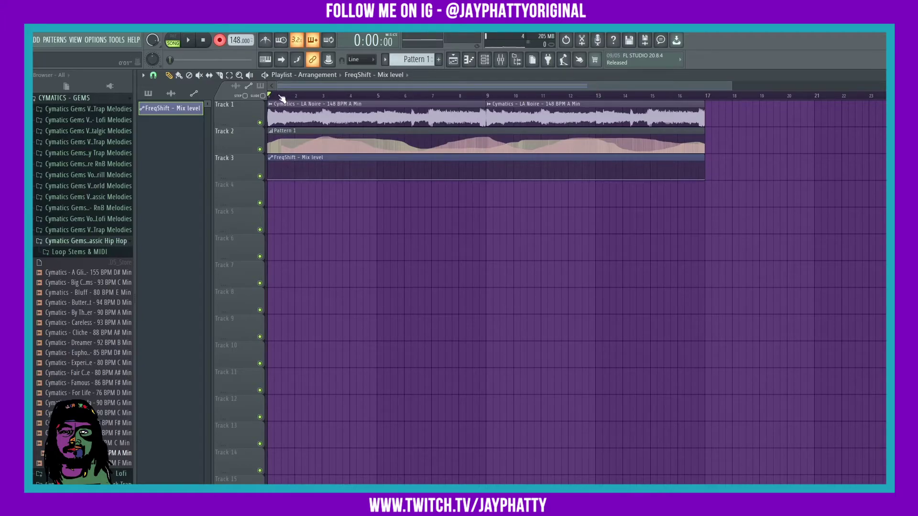
{"action": "scroll", "coordinate": [287, 91], "scroll_direction": "up", "scroll_amount": 3}
{"action": "left_click_drag", "start_coordinate": [273, 173], "coordinate": [279, 162]}
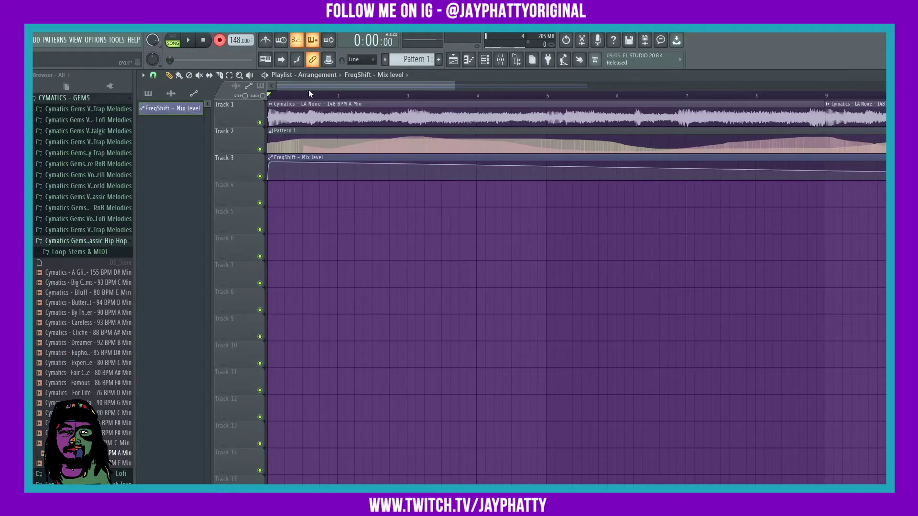
{"action": "scroll", "coordinate": [310, 89], "scroll_direction": "down", "scroll_amount": 4}
{"action": "scroll", "coordinate": [581, 90], "scroll_direction": "up", "scroll_amount": 3}
{"action": "left_click_drag", "start_coordinate": [687, 172], "coordinate": [688, 162]}
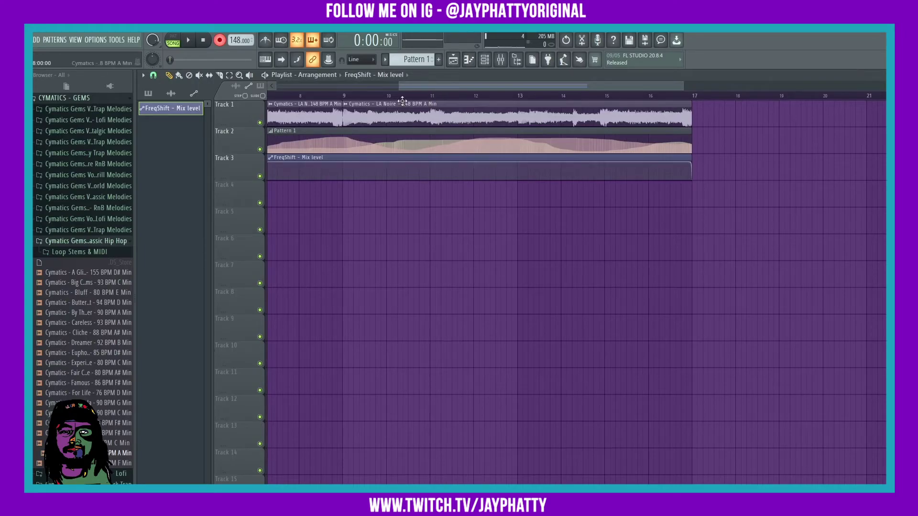
{"action": "scroll", "coordinate": [404, 99], "scroll_direction": "down", "scroll_amount": 3}
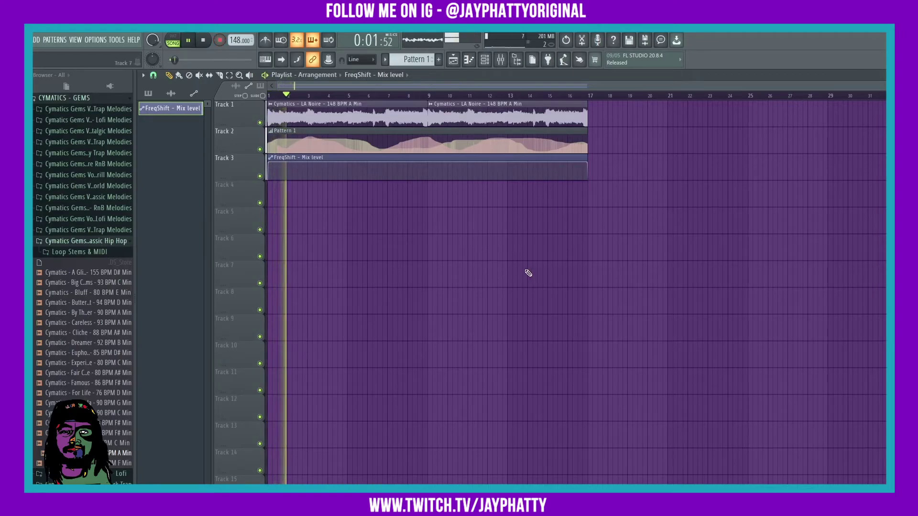
Step: Open the channel rack during playback and set its filter to show all channels
{"action": "left_click", "coordinate": [484, 59]}
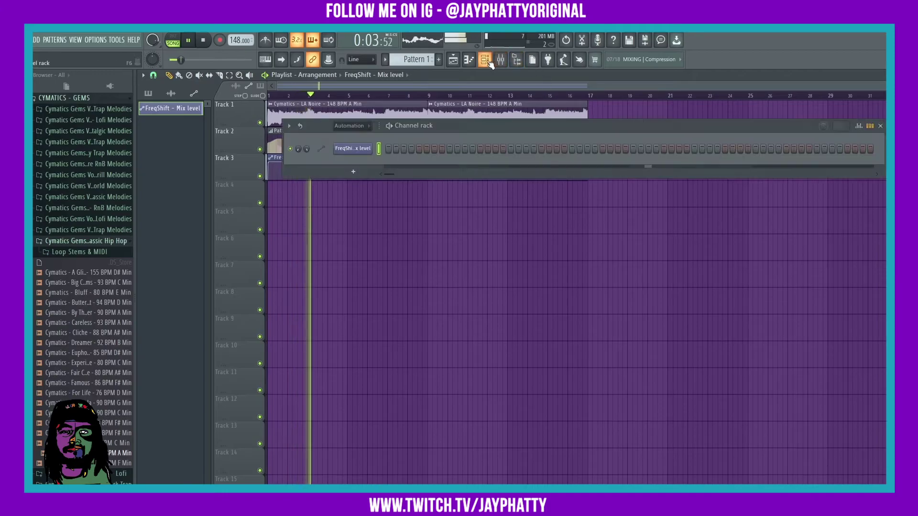
{"action": "left_click", "coordinate": [348, 126]}
{"action": "left_click", "coordinate": [348, 137]}
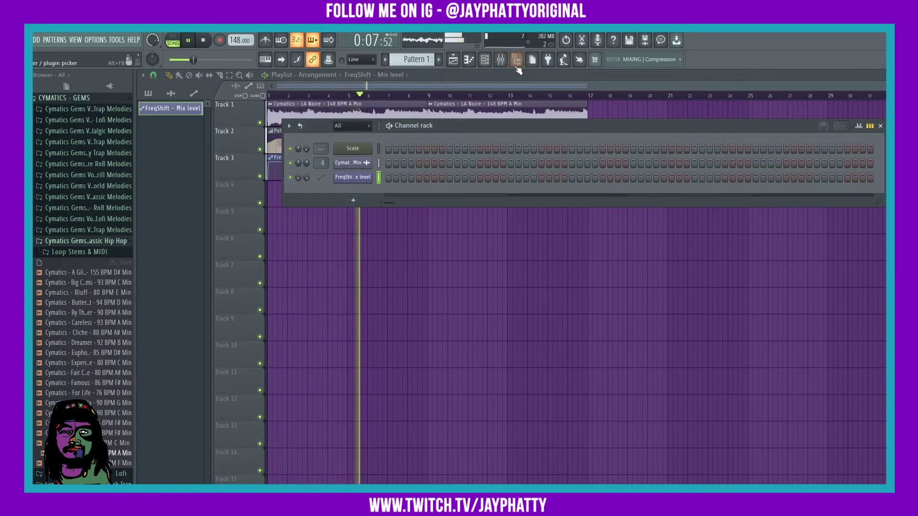
Step: Open Frequency Shifter on Insert 4 with the channel rack moved clear, and review its recorded knob automation during playback
{"action": "left_click", "coordinate": [500, 60]}
{"action": "left_click", "coordinate": [743, 247]}
{"action": "left_click", "coordinate": [741, 245]}
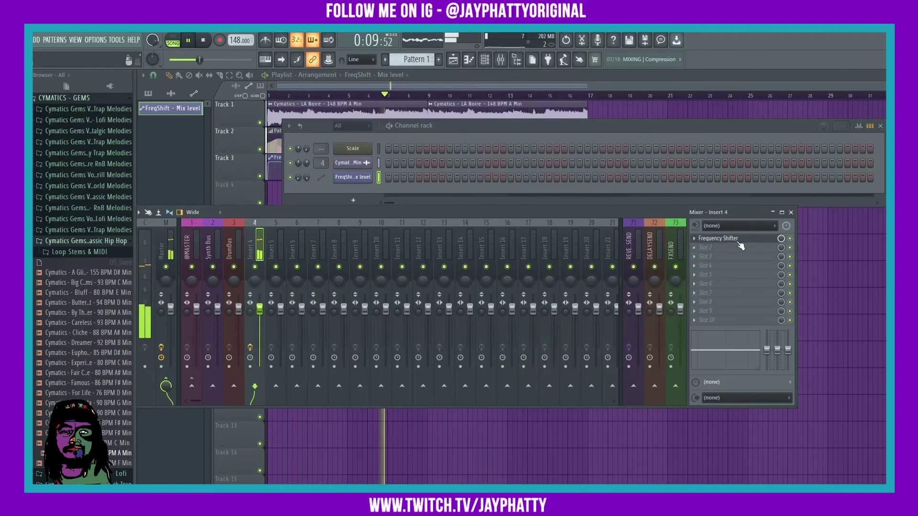
{"action": "left_click", "coordinate": [721, 238]}
{"action": "left_click_drag", "start_coordinate": [690, 133], "coordinate": [687, 440]}
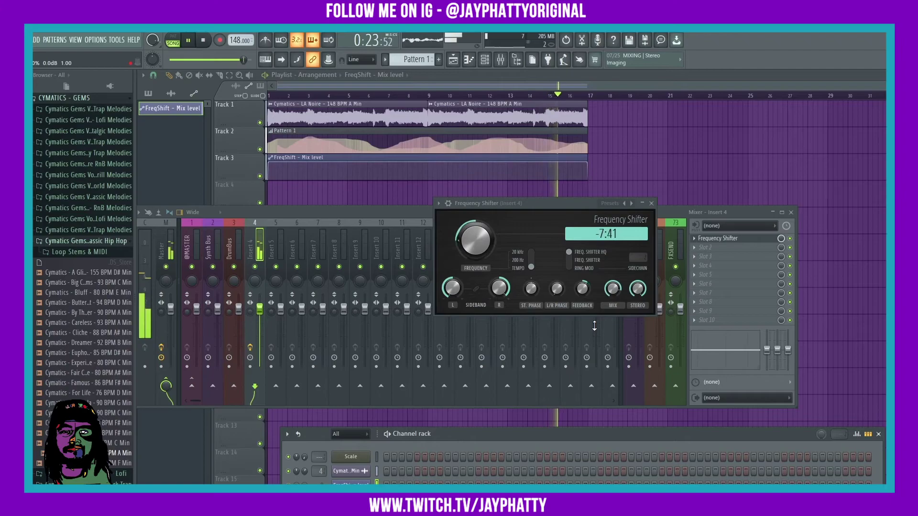
{"action": "key", "text": "space"}
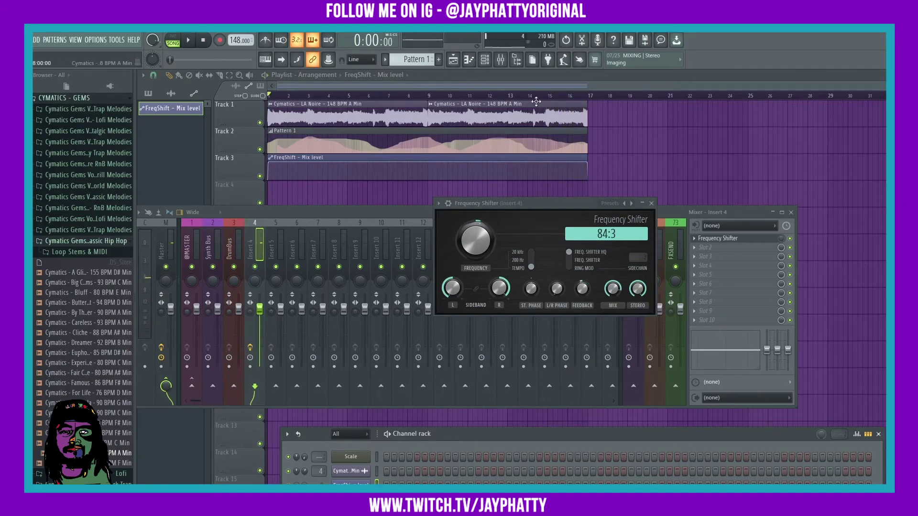